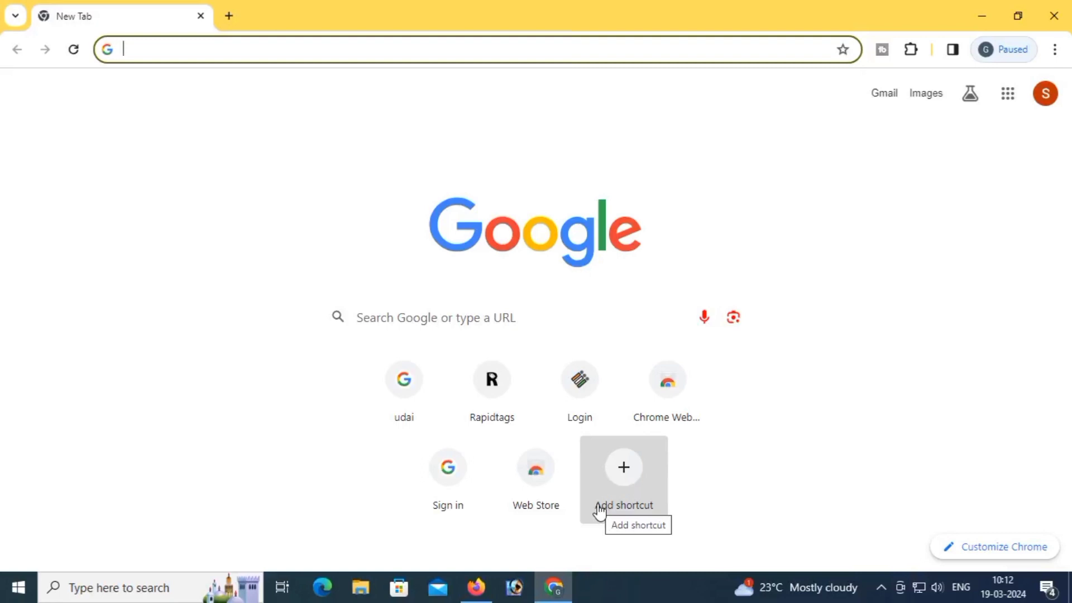
Search Google for 'udai' from the Chrome address bar
click(127, 55)
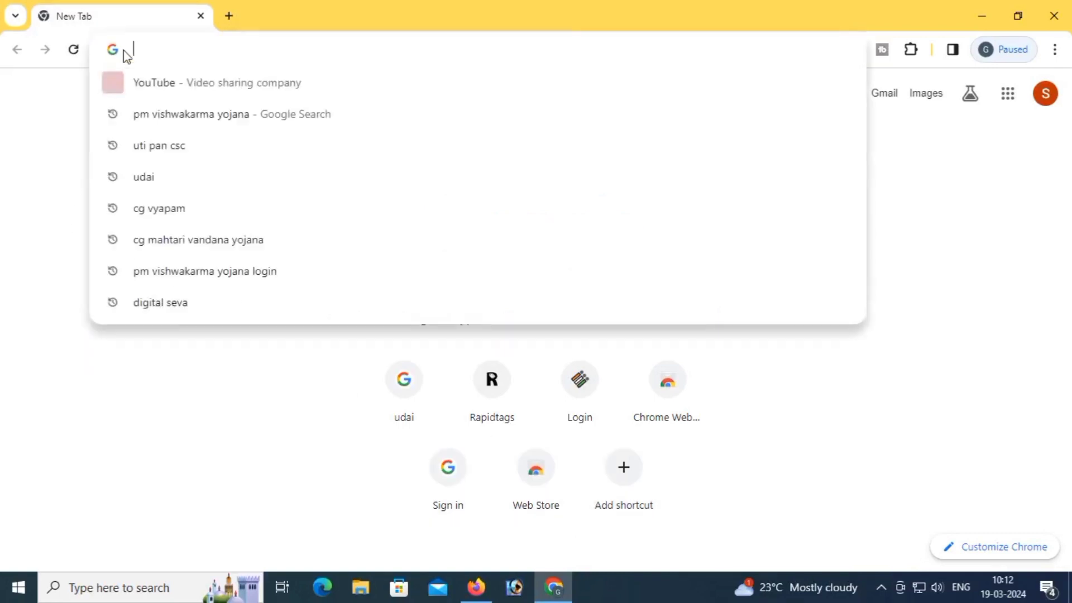
text(udai)
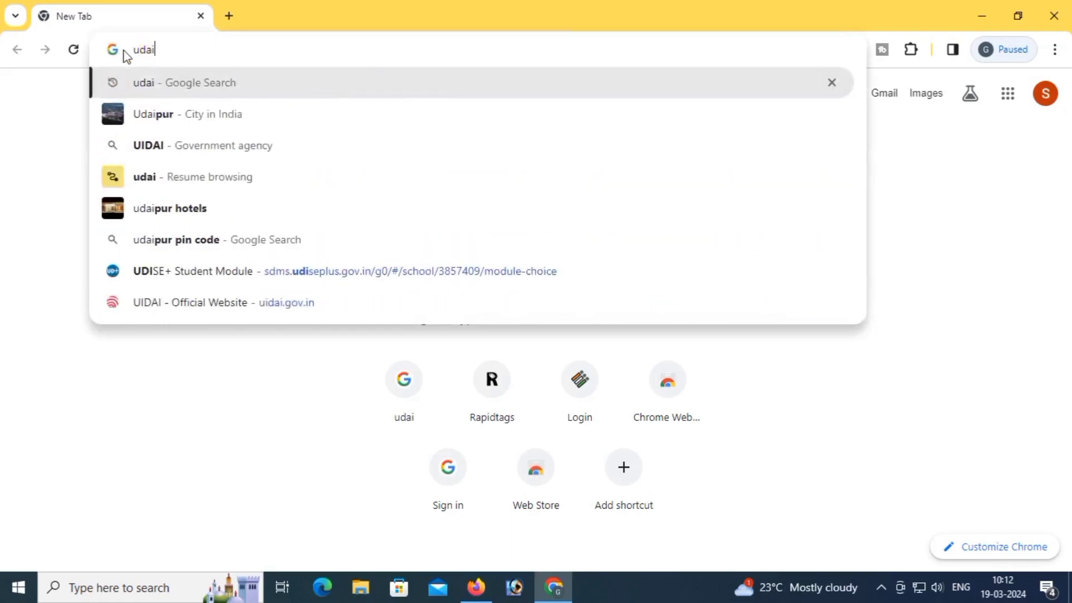
key(Return)
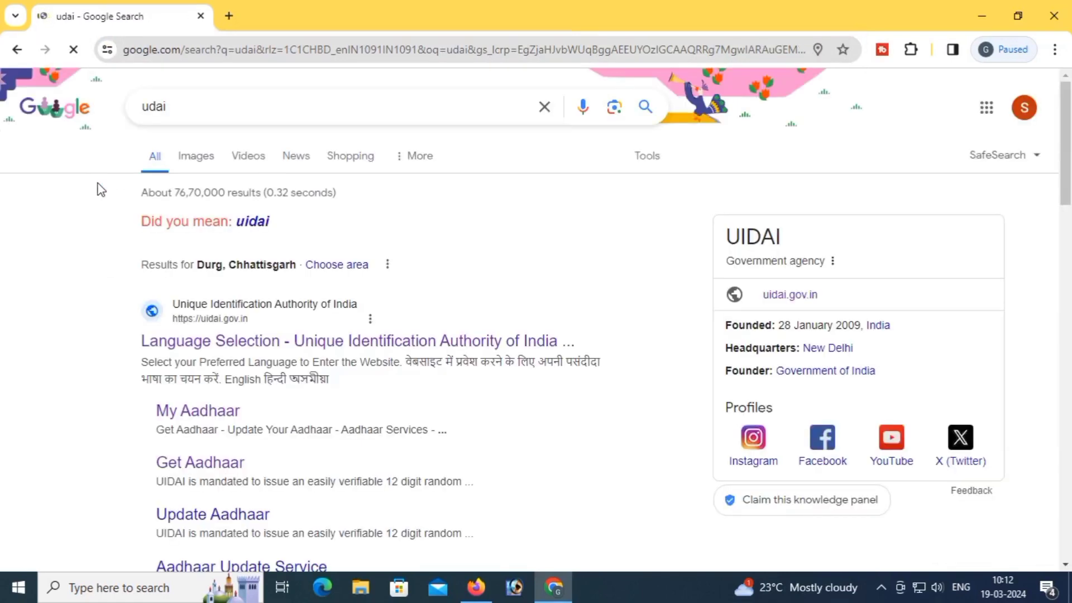
Open the uidai.gov.in result and choose English to reach the UIDAI English home page
click(258, 351)
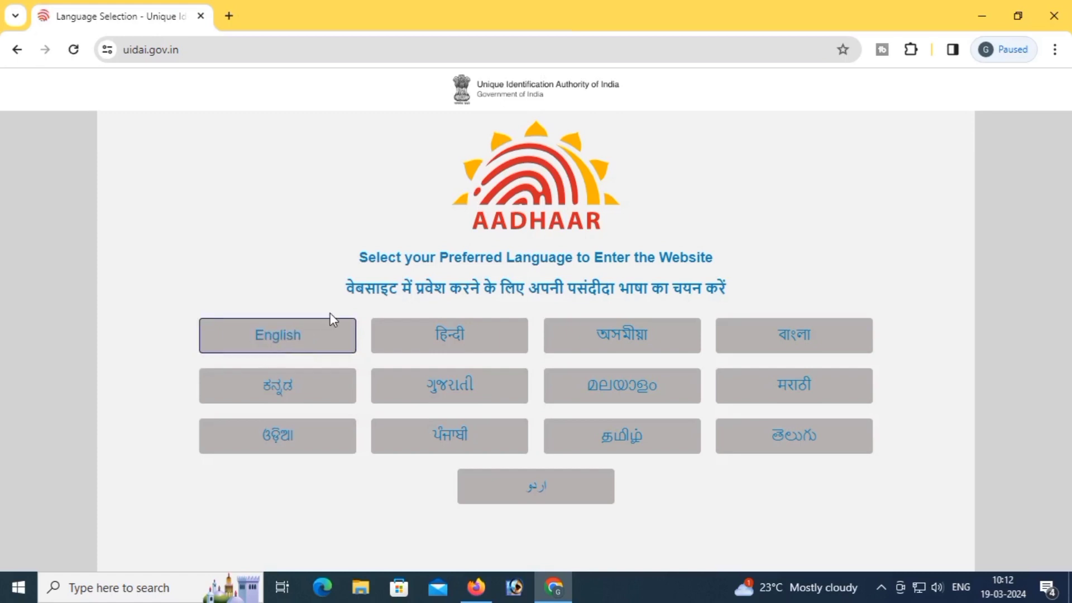
drag(356, 288, 499, 290)
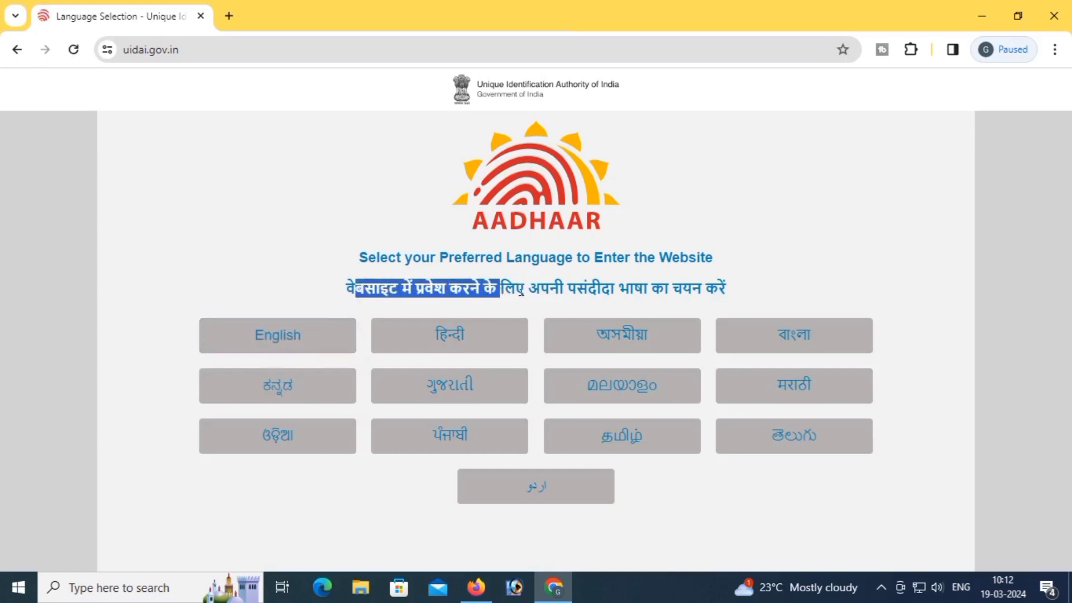
click(271, 352)
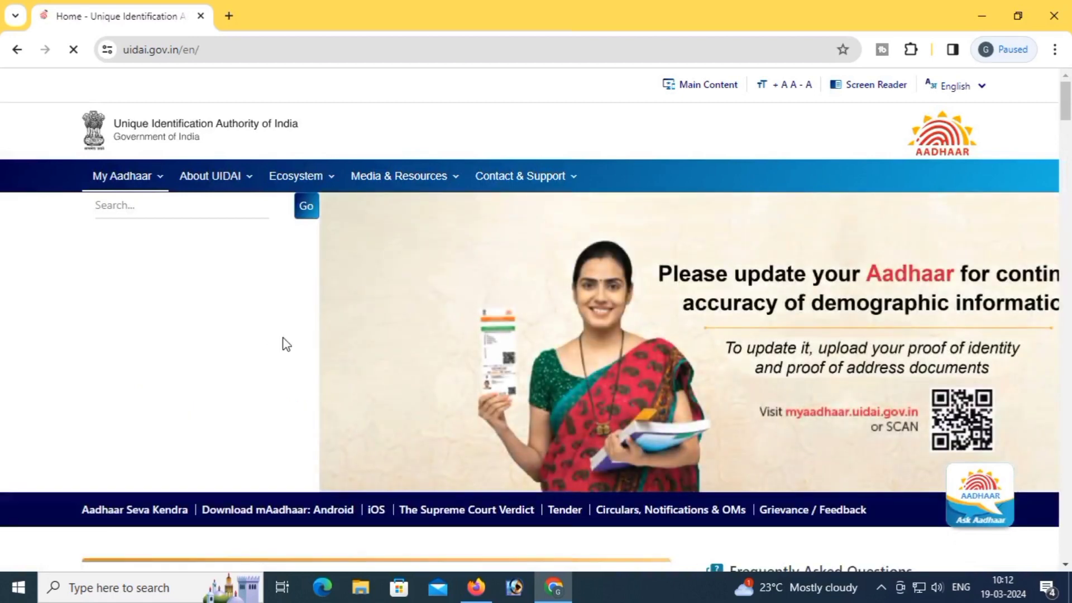
mouse_move(123, 175)
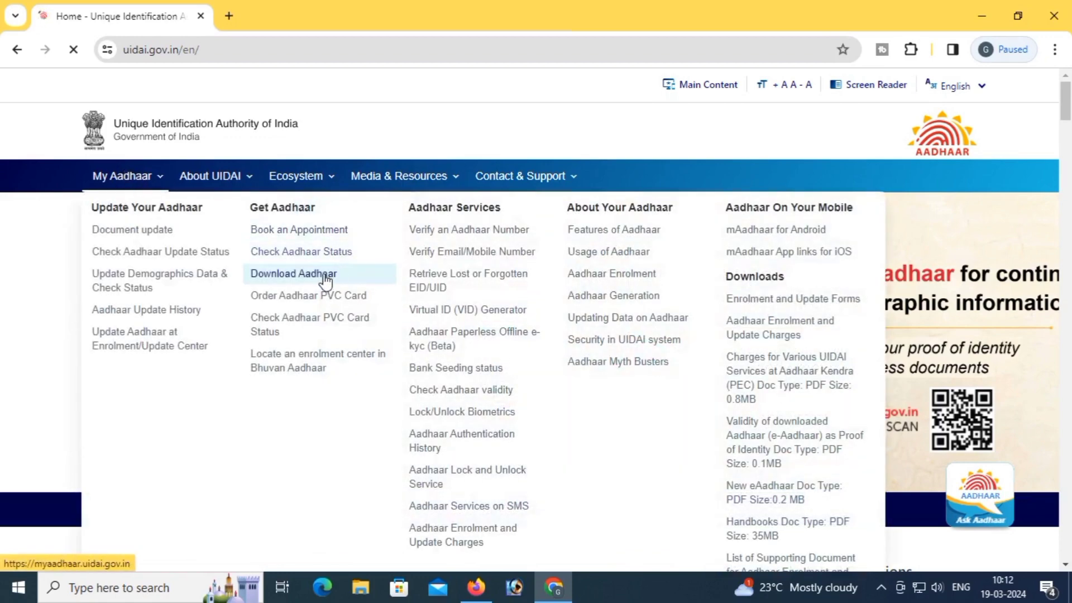
Open myAadhaar login, enter the Aadhaar number and captcha, and request an OTP
click(304, 281)
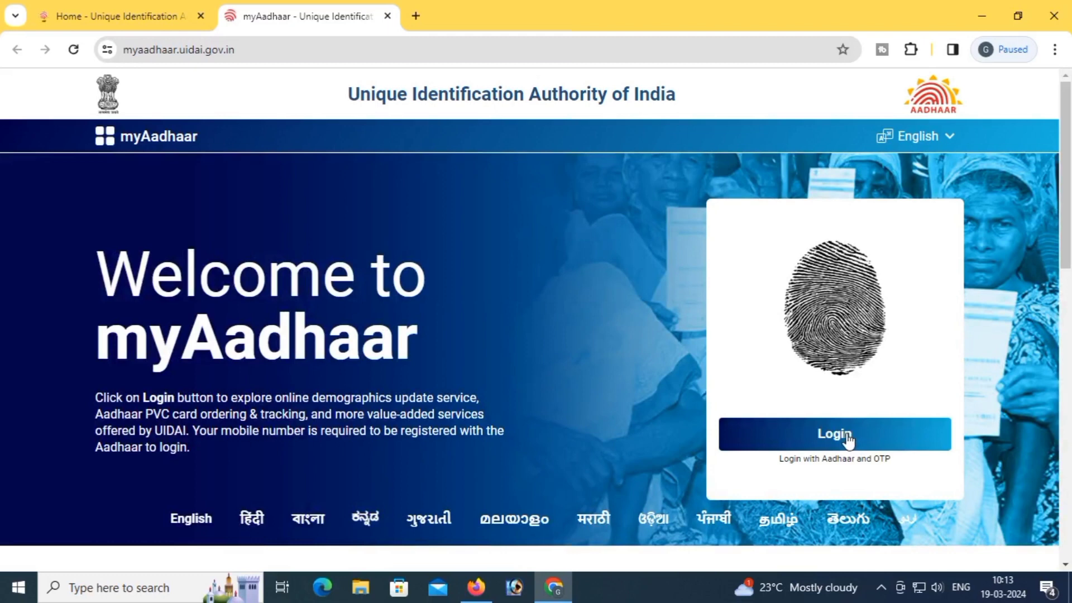
click(847, 441)
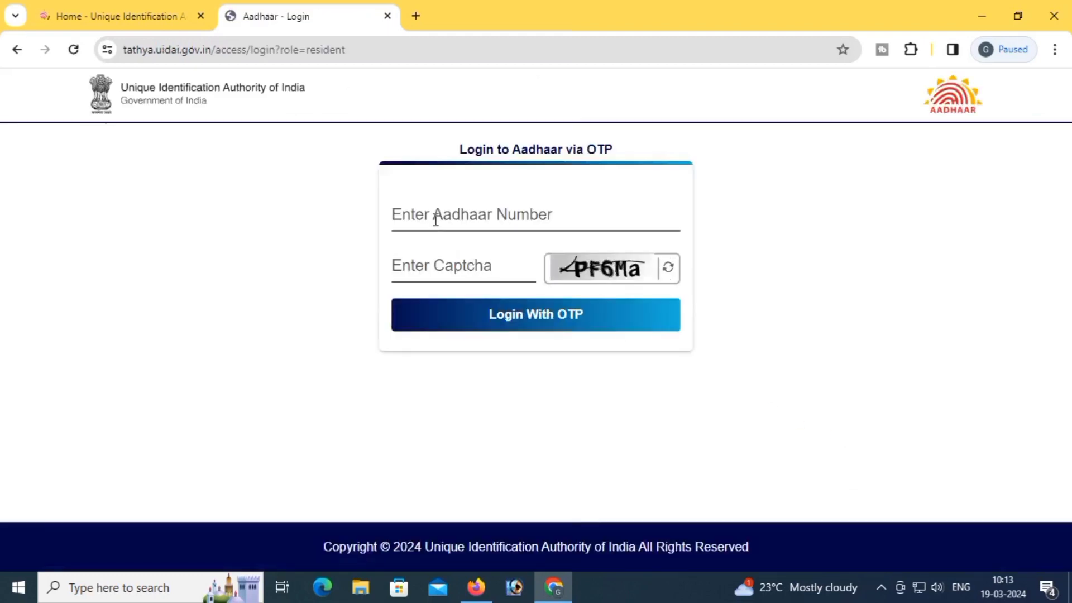
click(436, 220)
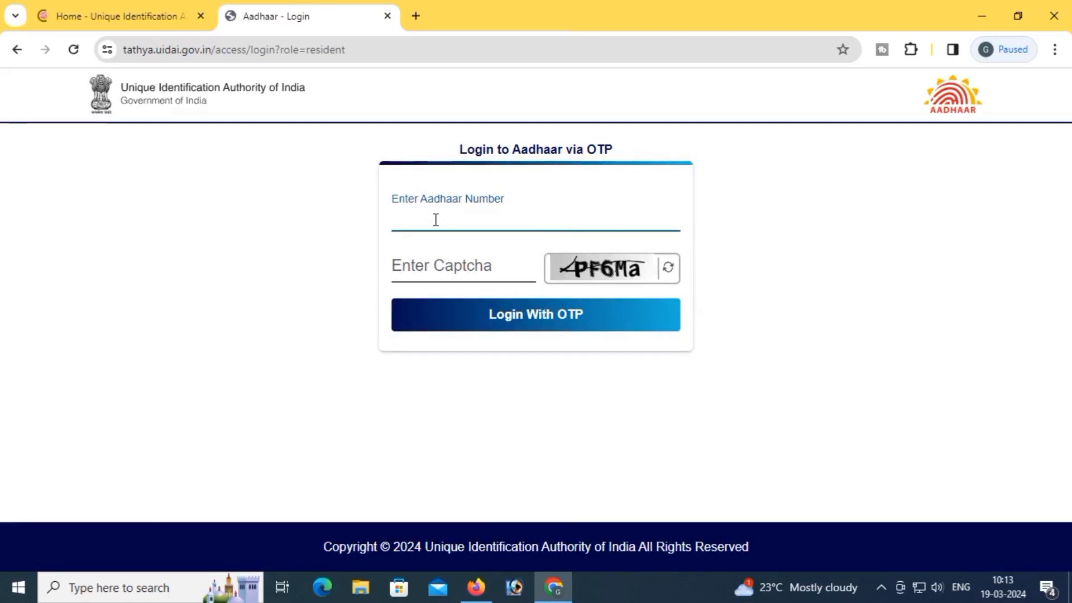
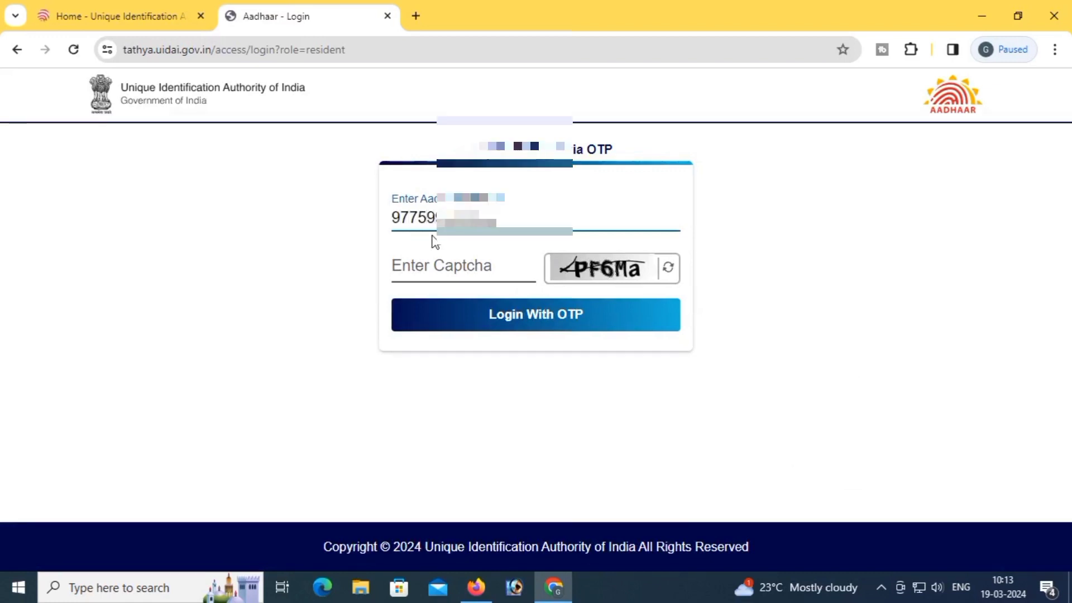
click(437, 273)
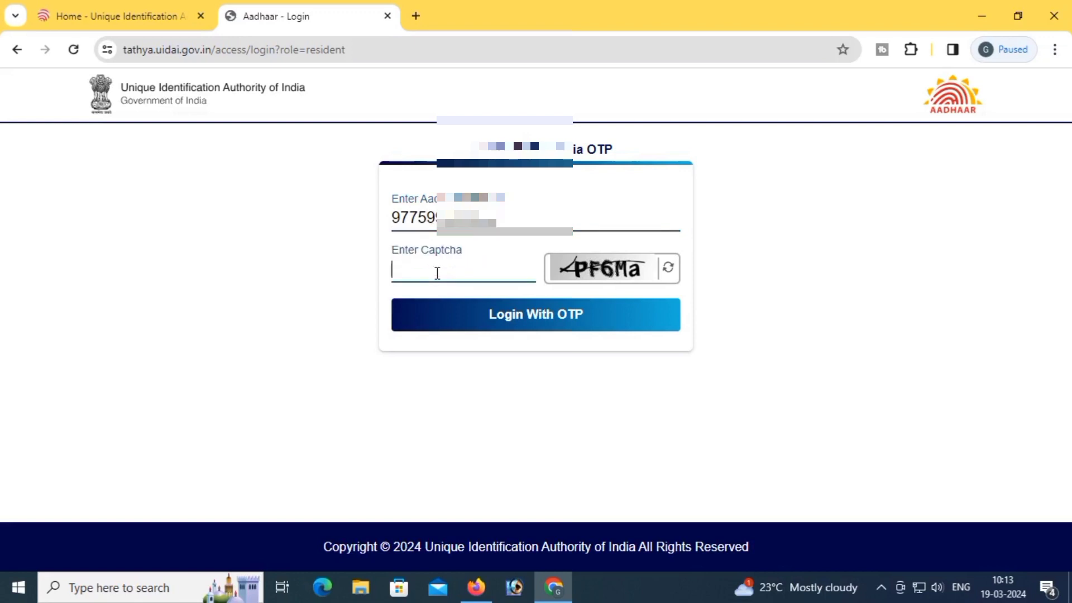
text(P)
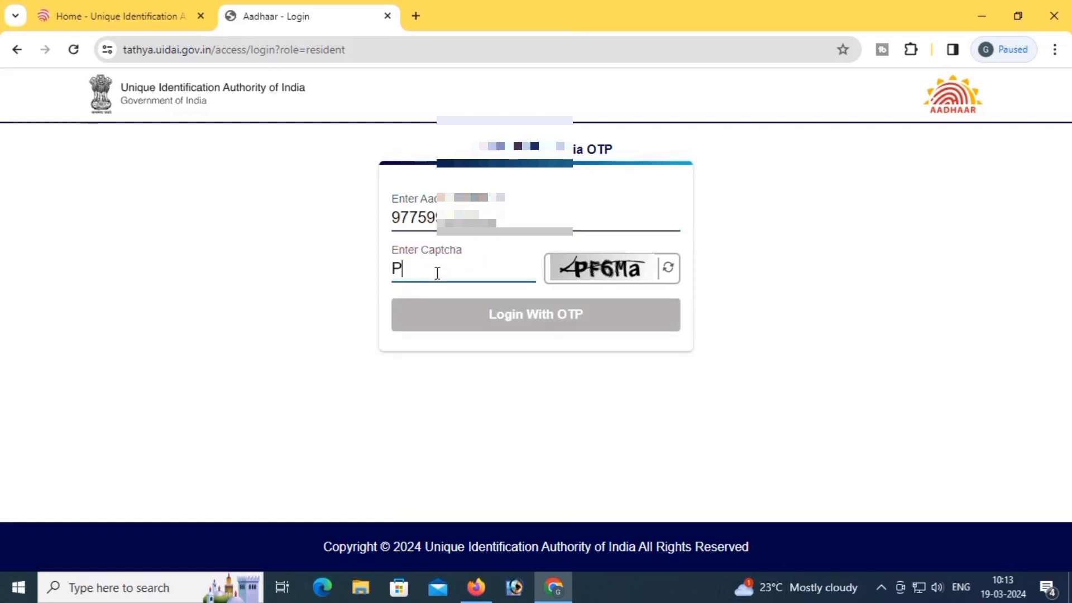
text(F6Ma)
click(545, 321)
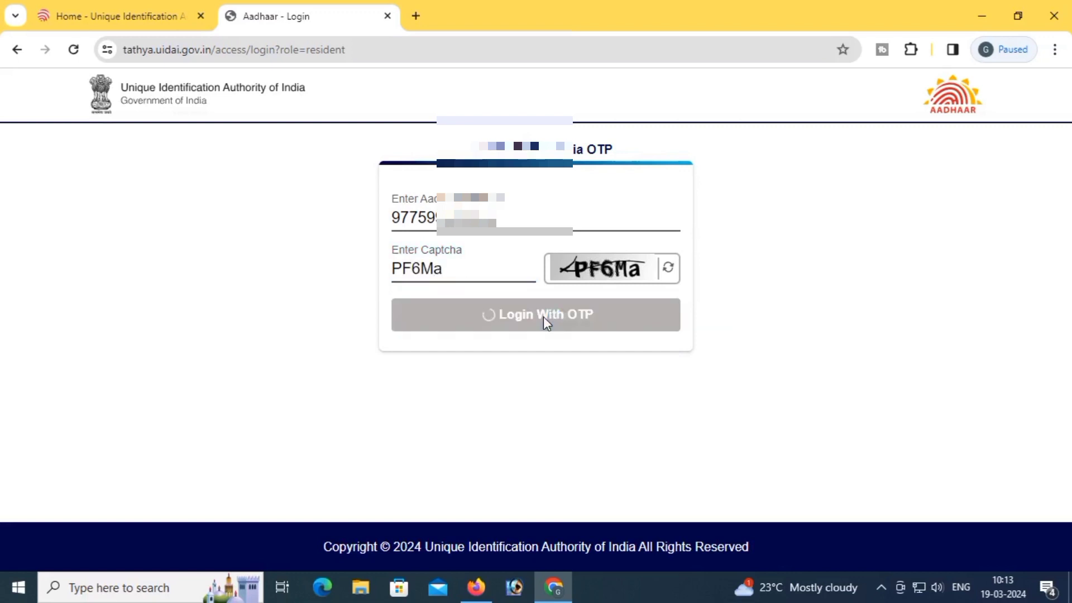
Enter the received one-time password and log in to the myAadhaar Services dashboard
click(480, 351)
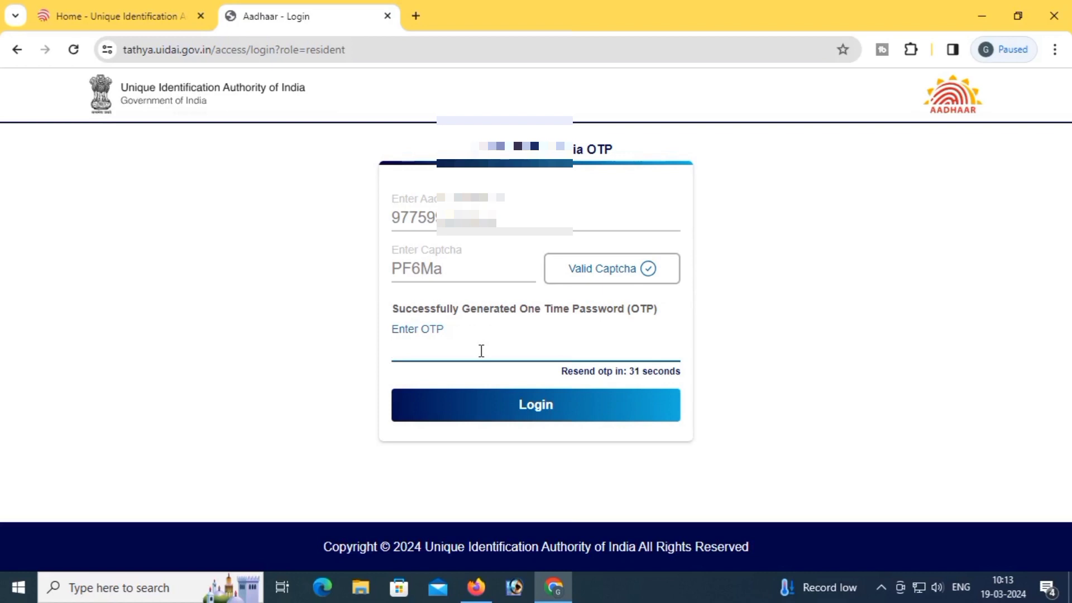
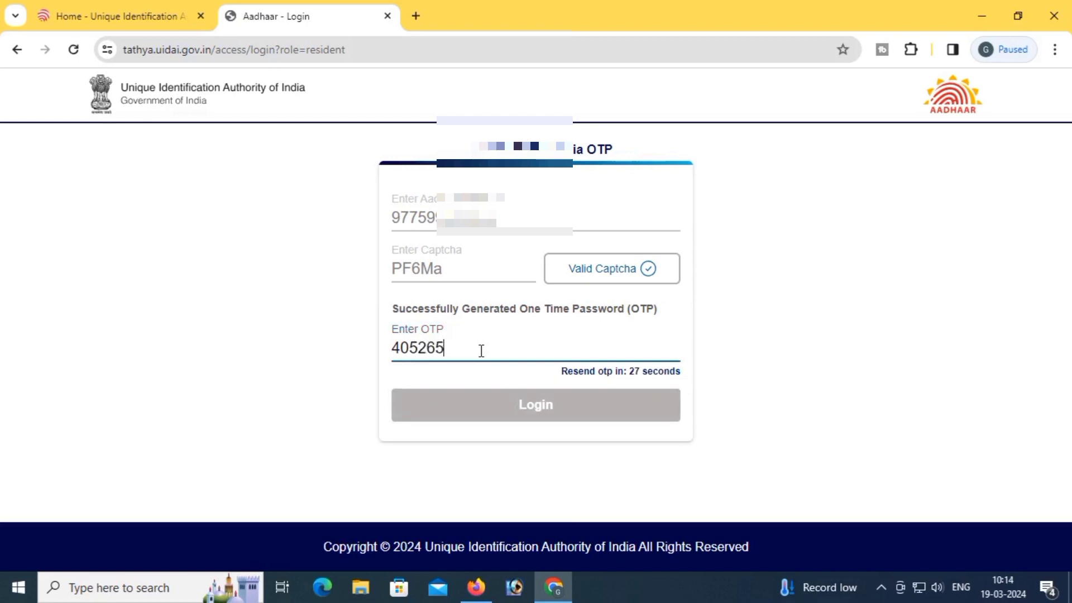
click(550, 403)
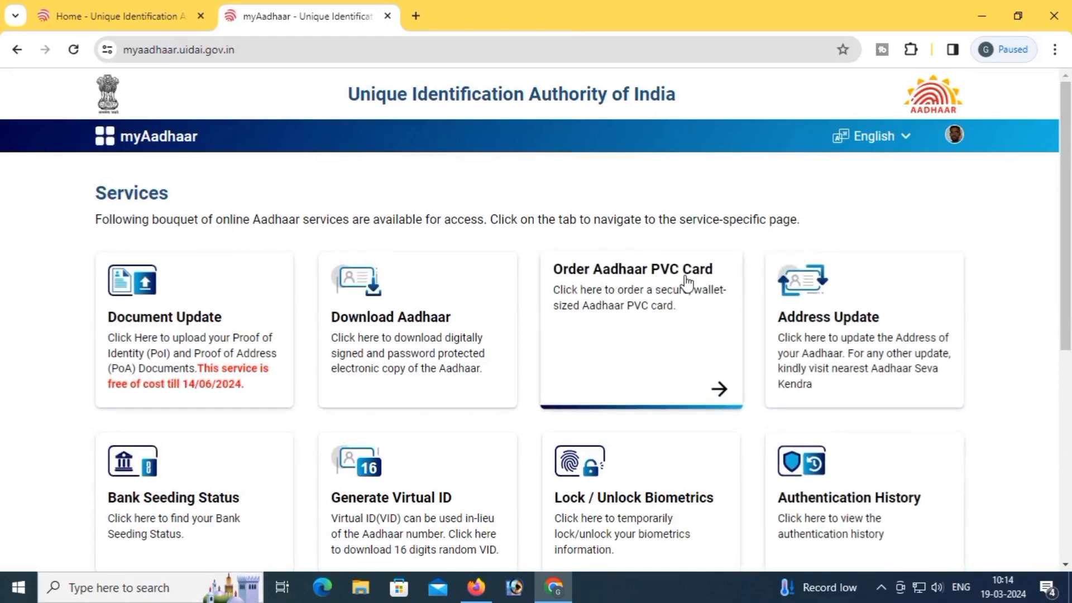
Start an Order Aadhaar PVC Card request and continue past the card preview
click(673, 304)
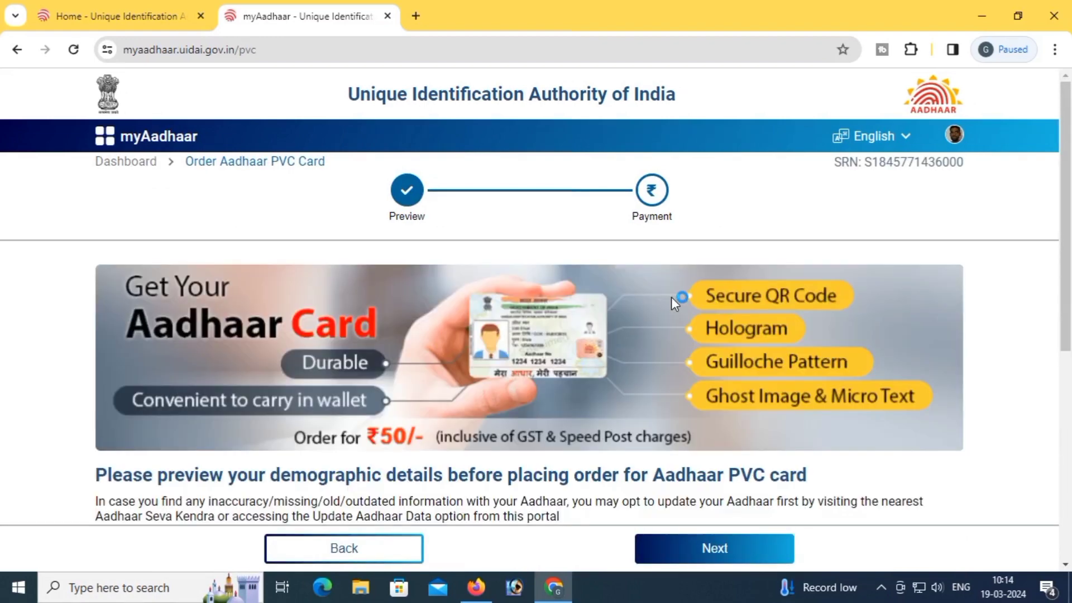
scroll(671, 297, down, 6)
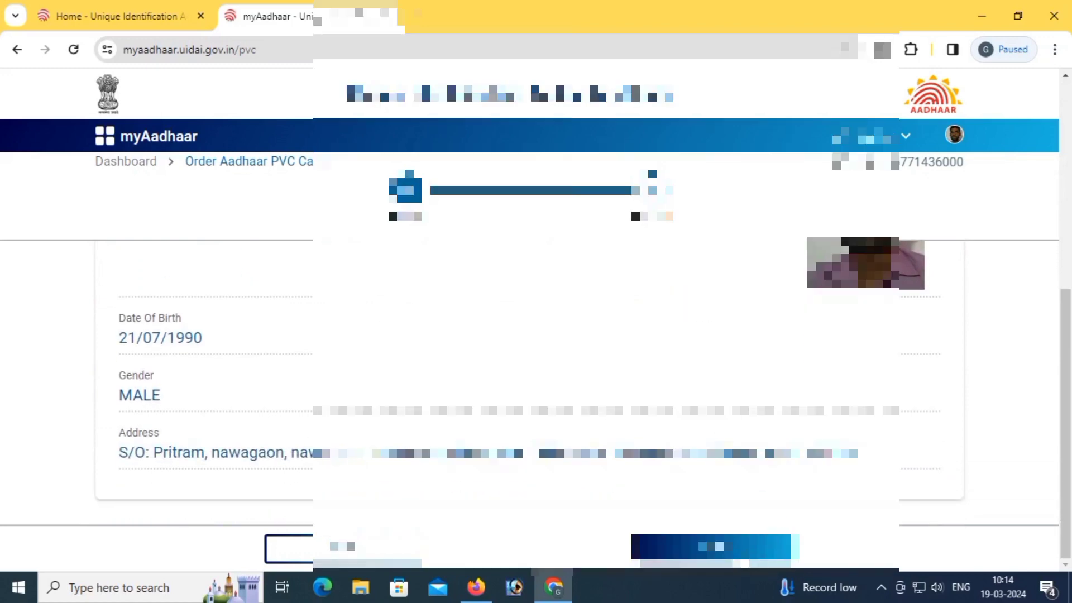
click(735, 558)
Accept the ₹50 payment and cancellation/refund terms and proceed to the PayU payment page
scroll(530, 379, up, 2)
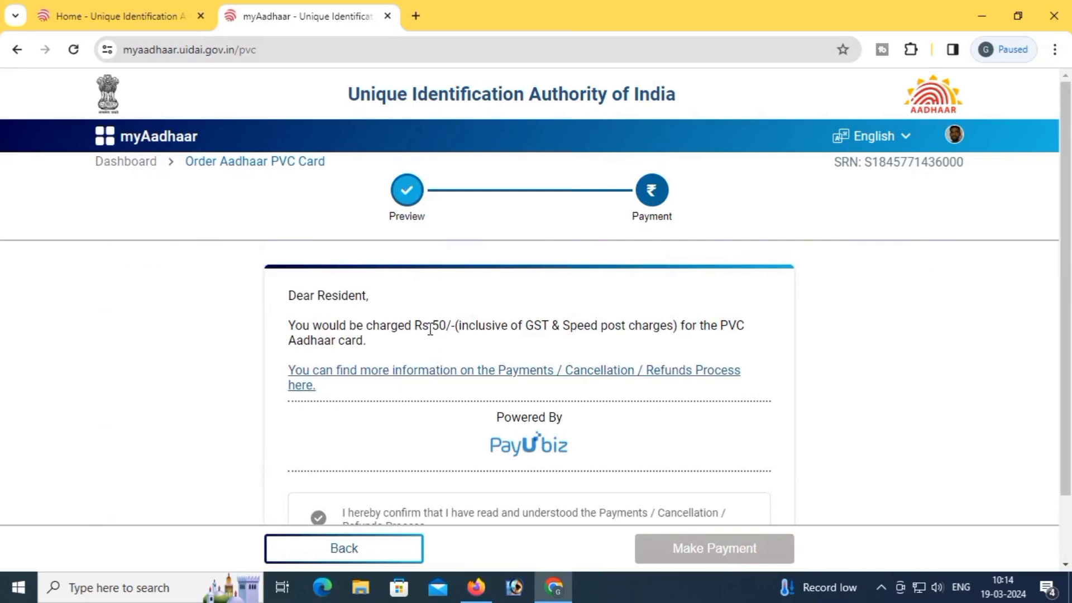
drag(429, 326, 451, 326)
scroll(485, 334, down, 2)
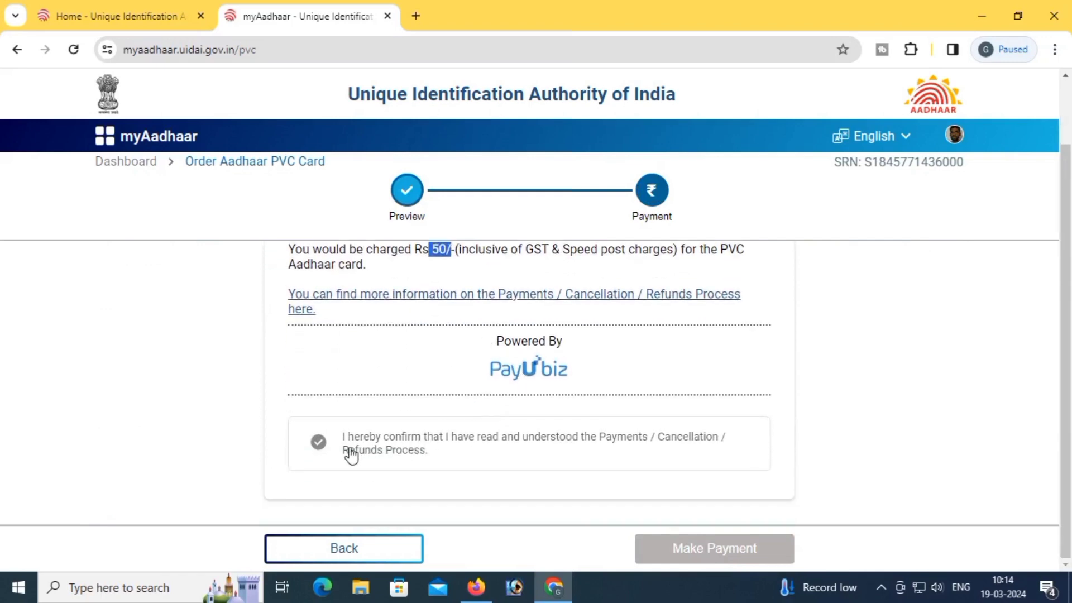
scroll(351, 455, up, 2)
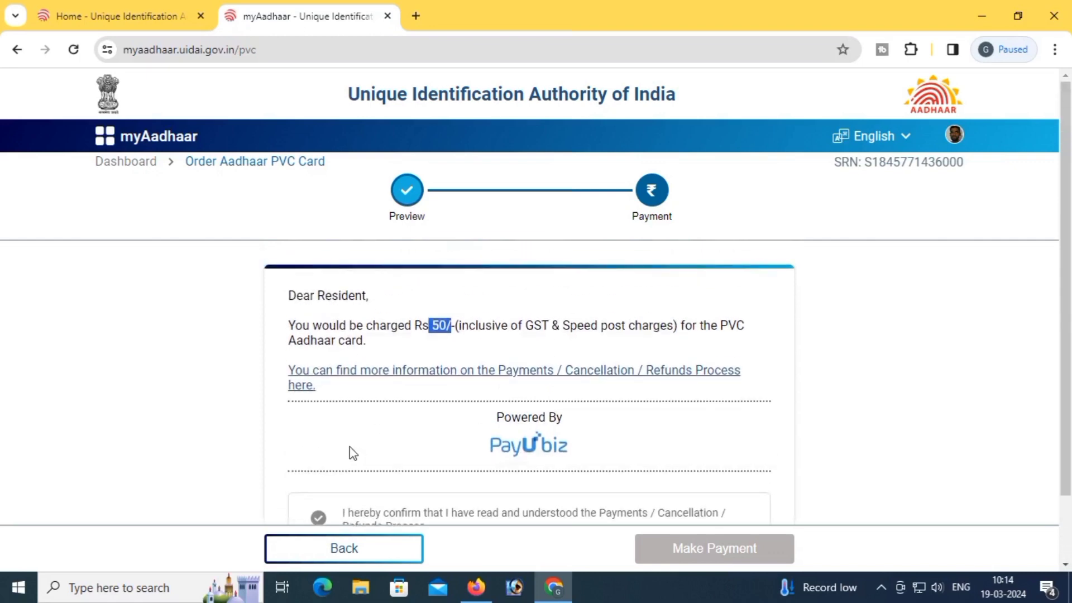
scroll(353, 453, down, 2)
click(352, 449)
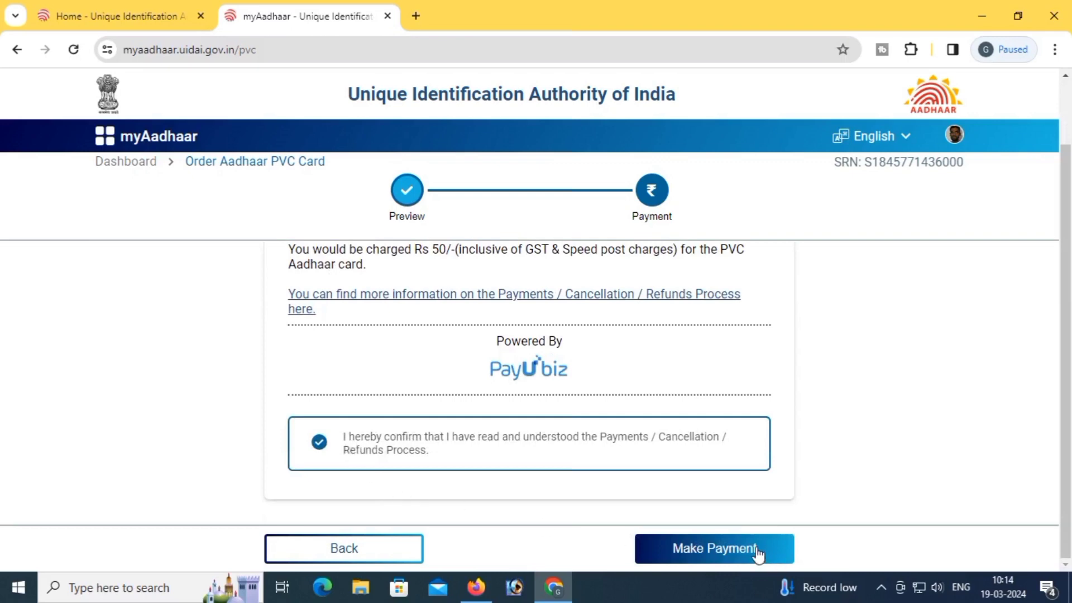
click(709, 550)
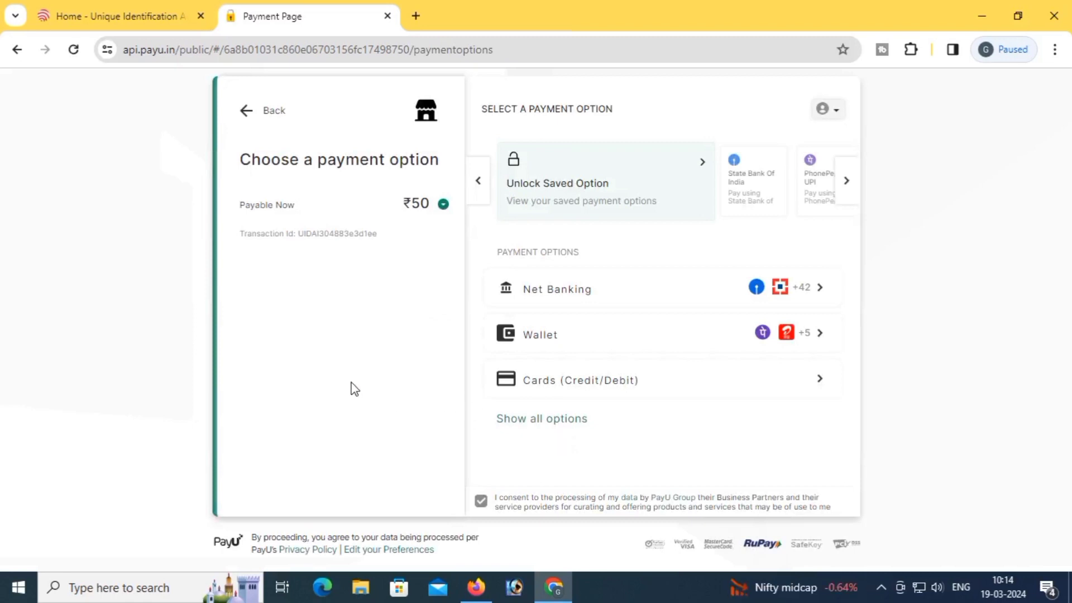
Browse PayU's quick payment options and show all payment methods
click(845, 187)
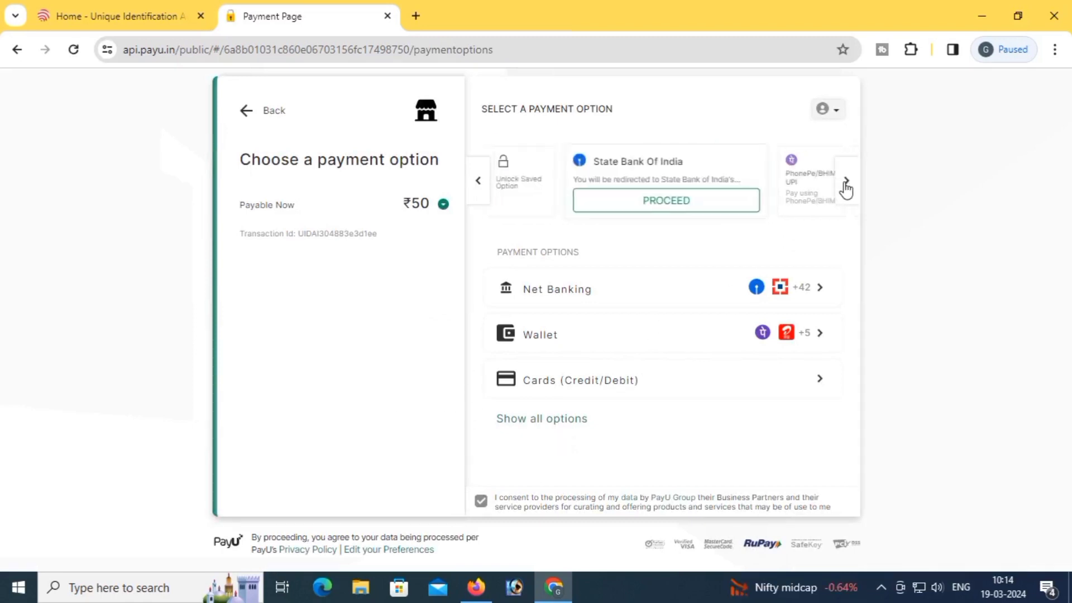
click(846, 184)
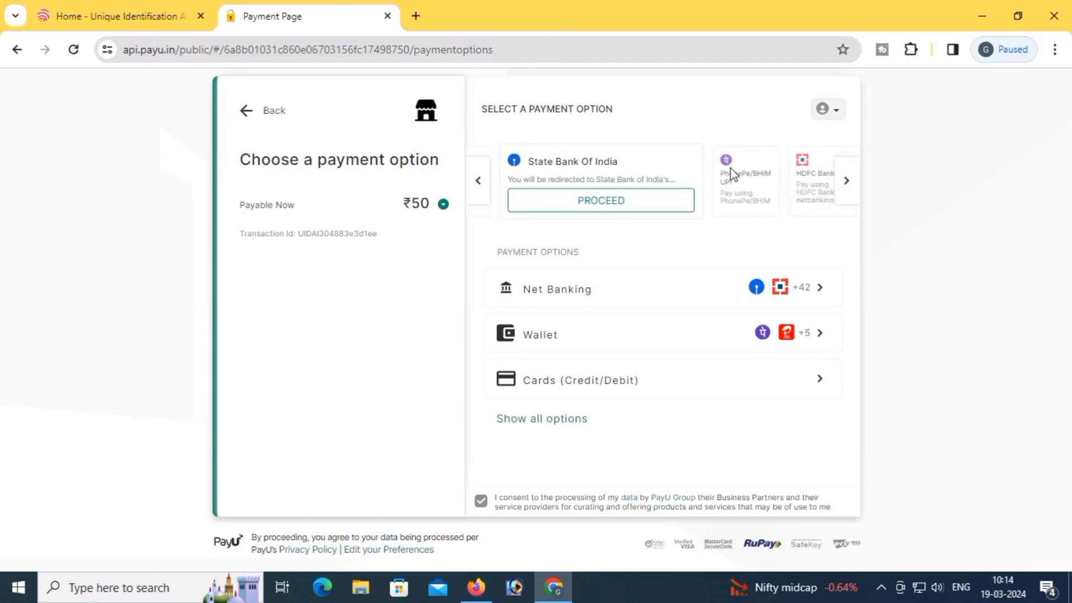
click(749, 175)
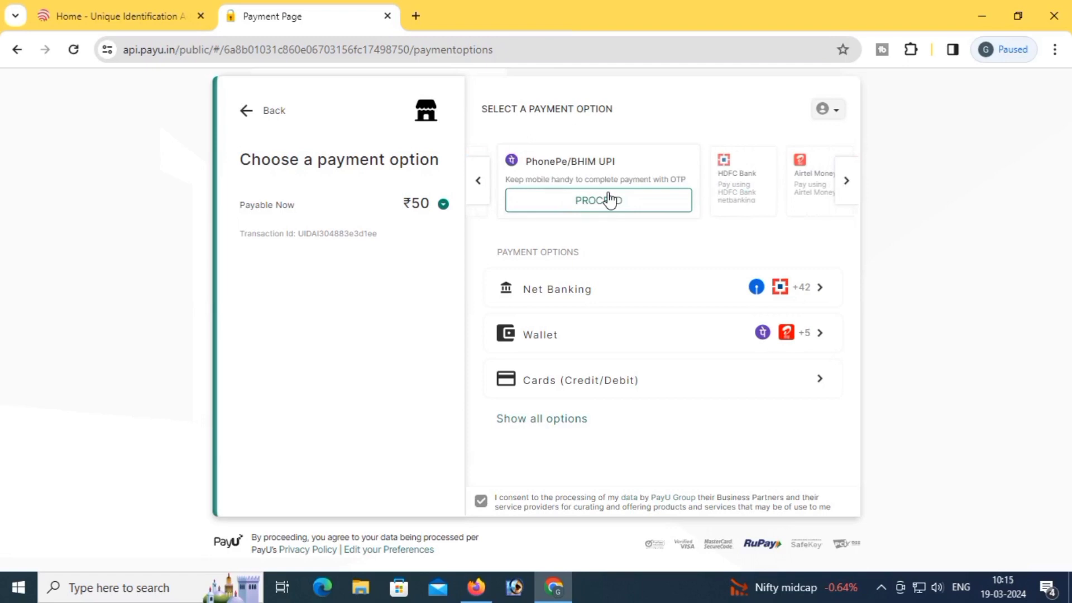
click(573, 420)
scroll(592, 425, down, 1)
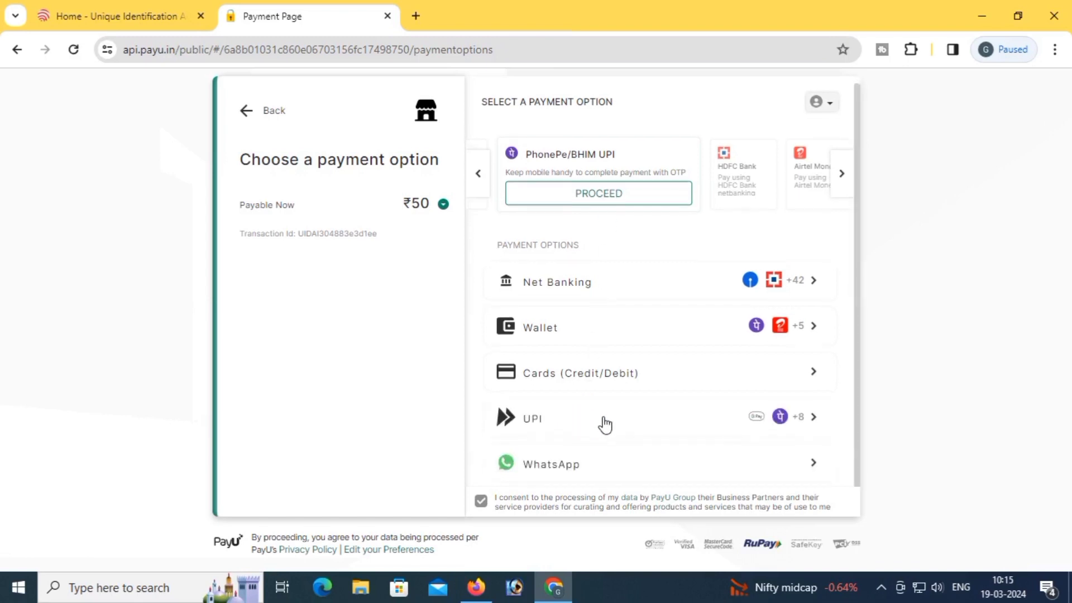
scroll(735, 415, up, 1)
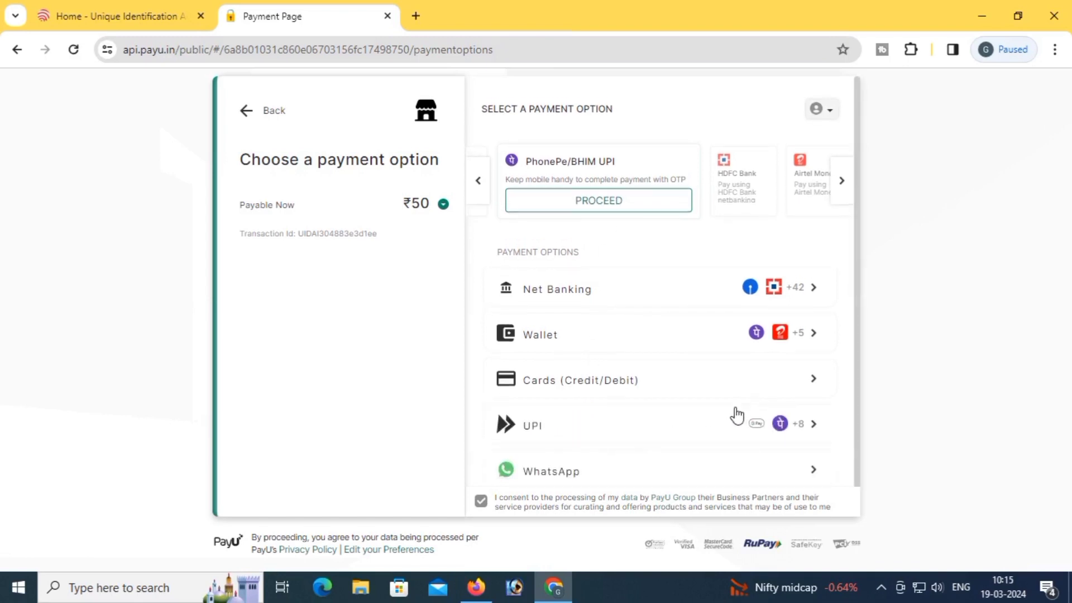
click(841, 184)
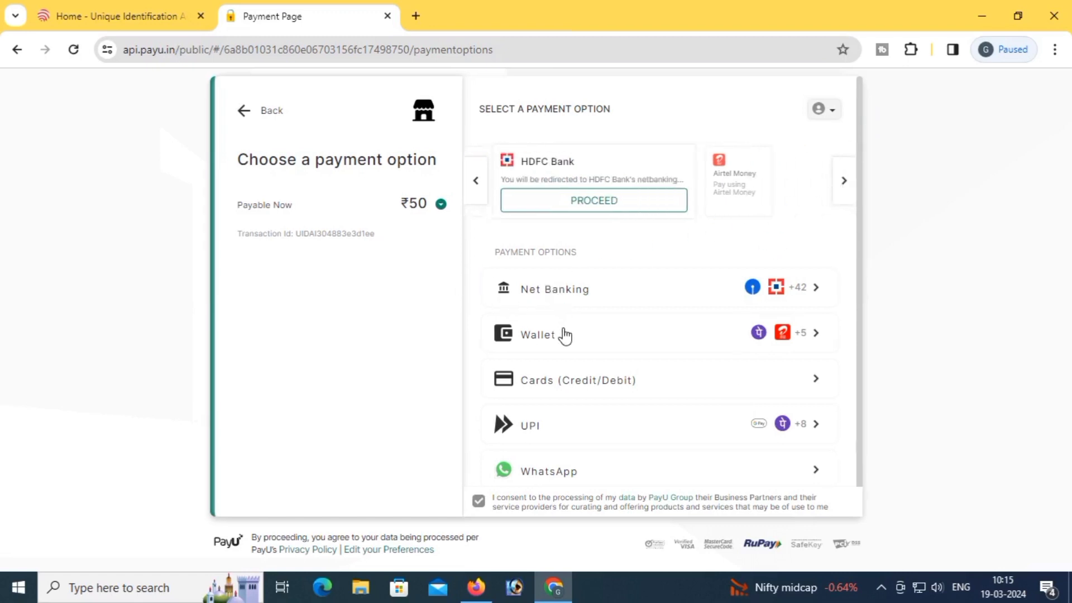
Select PhonePe/BHIM UPI and proceed through the wallets page to PhonePe checkout
click(582, 210)
click(475, 180)
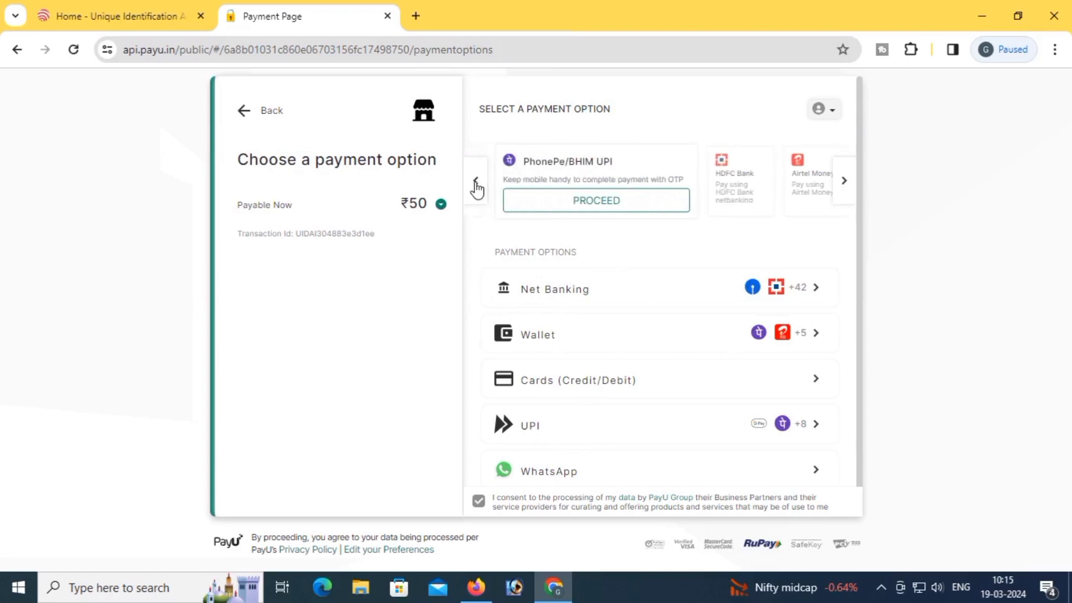
click(609, 208)
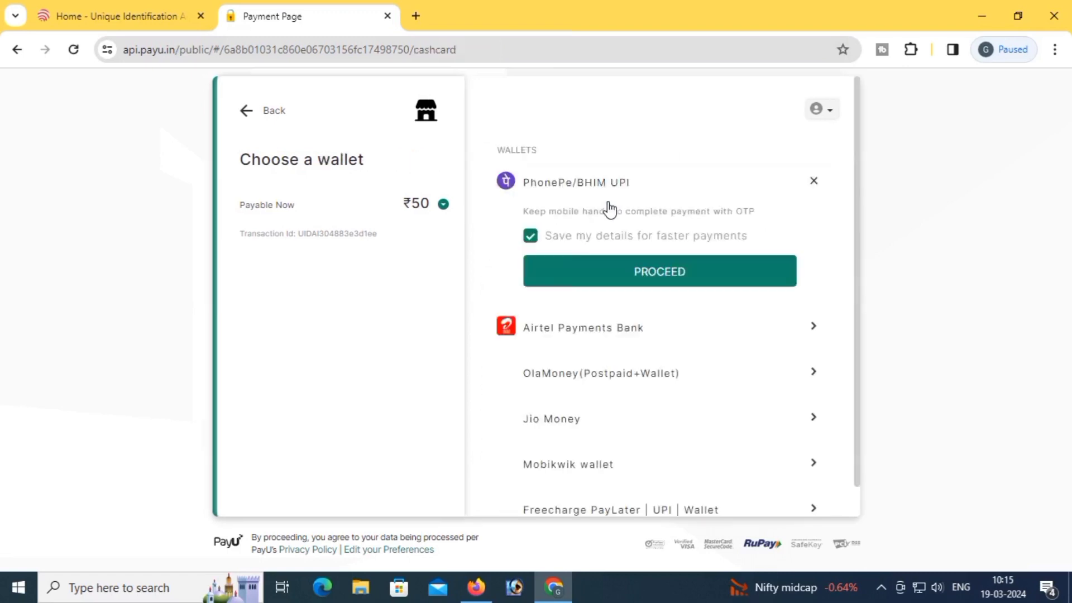
scroll(635, 379, down, 2)
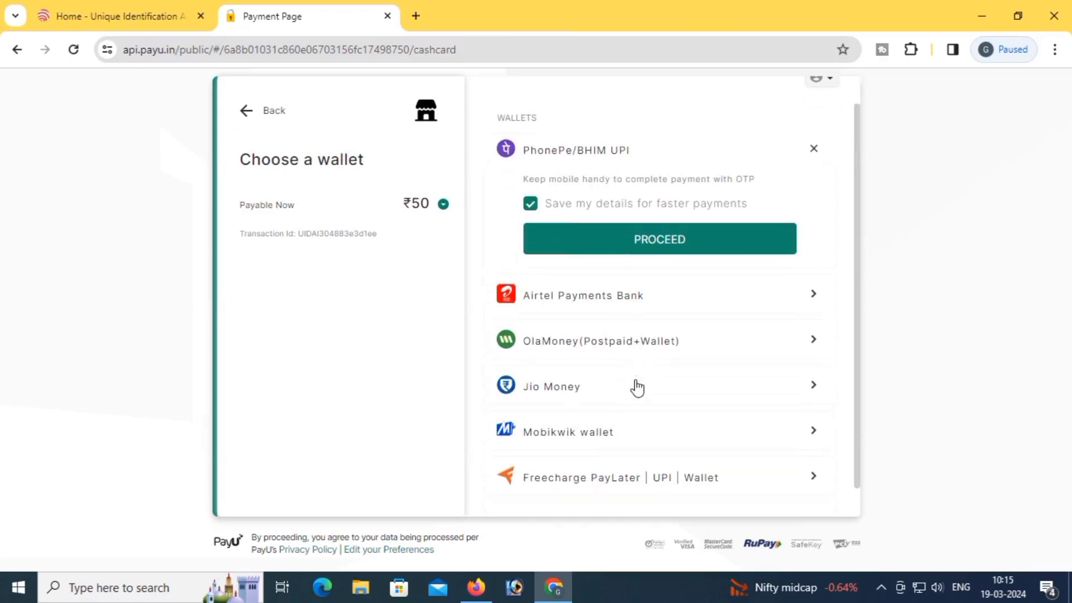
scroll(637, 385, up, 2)
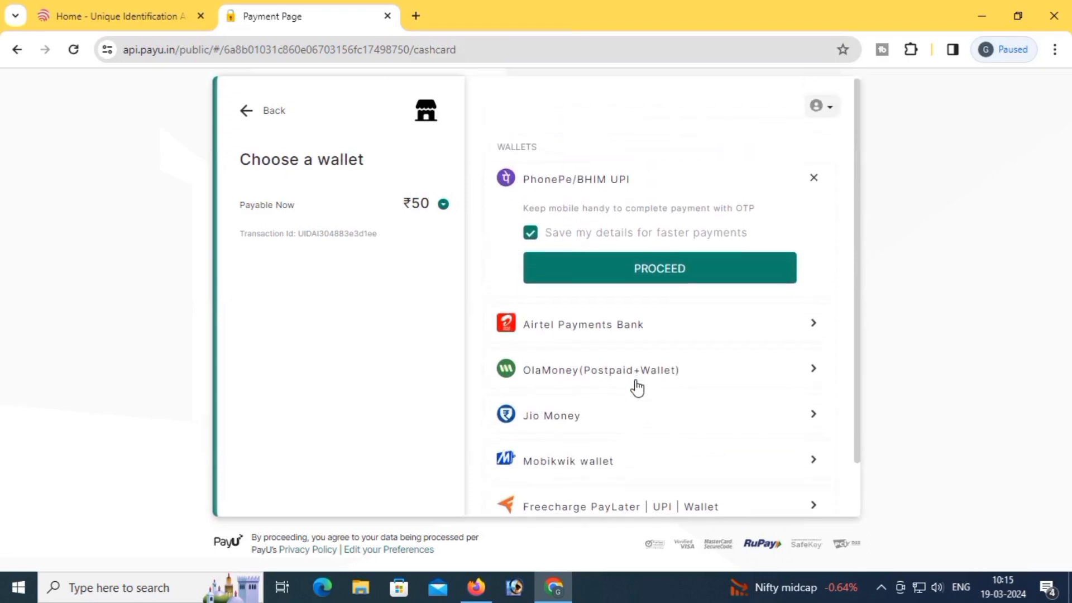
click(661, 276)
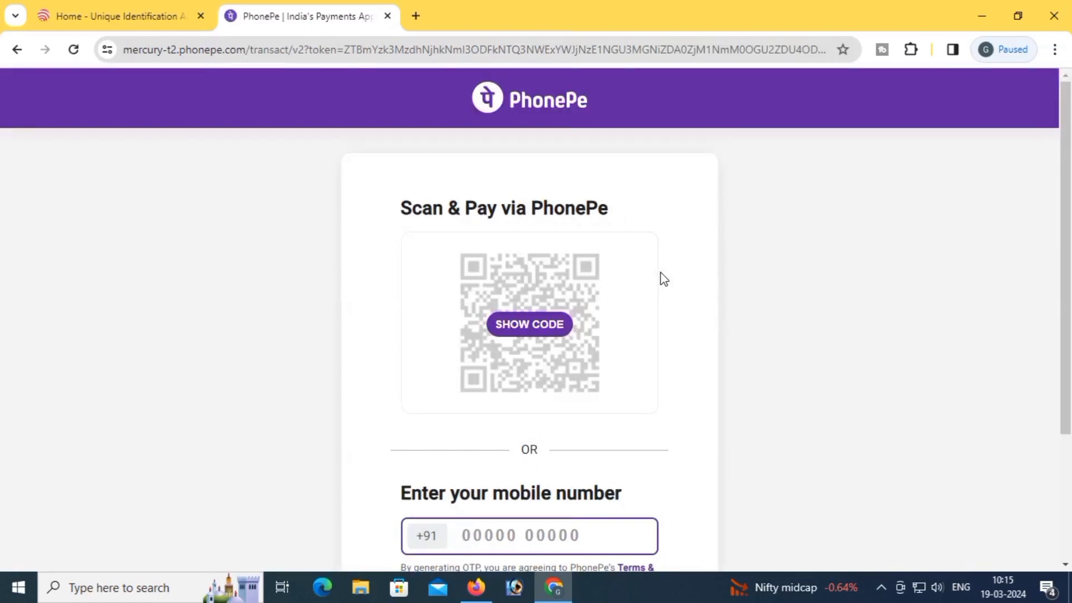
Pay the ₹50 on PhonePe's Scan & Pay page until myAadhaar shows transaction Success
click(531, 330)
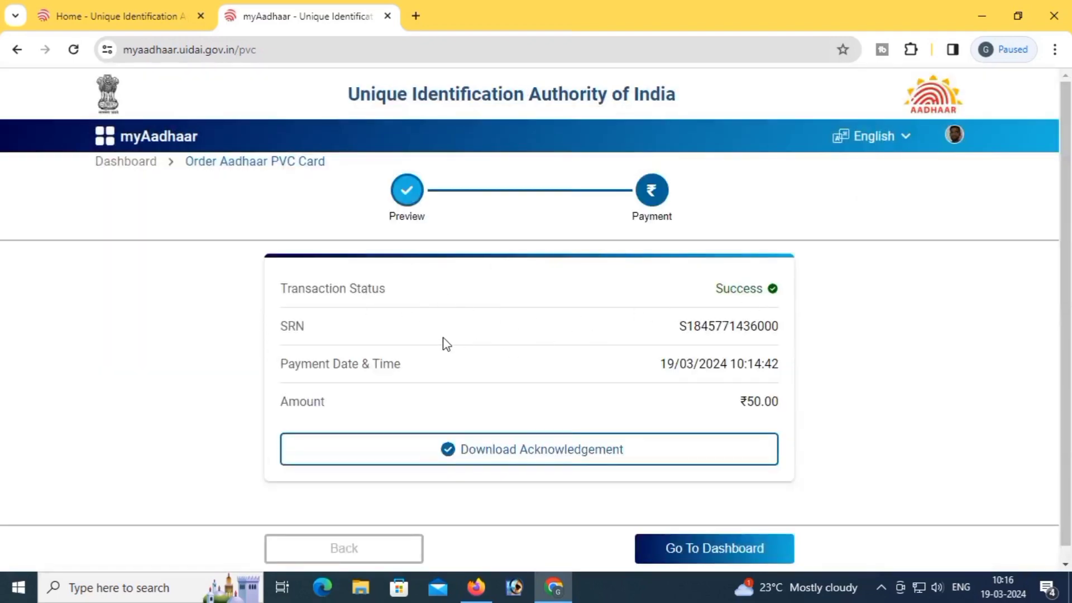
Download the payment acknowledgement and return to the myAadhaar dashboard
scroll(444, 343, down, 1)
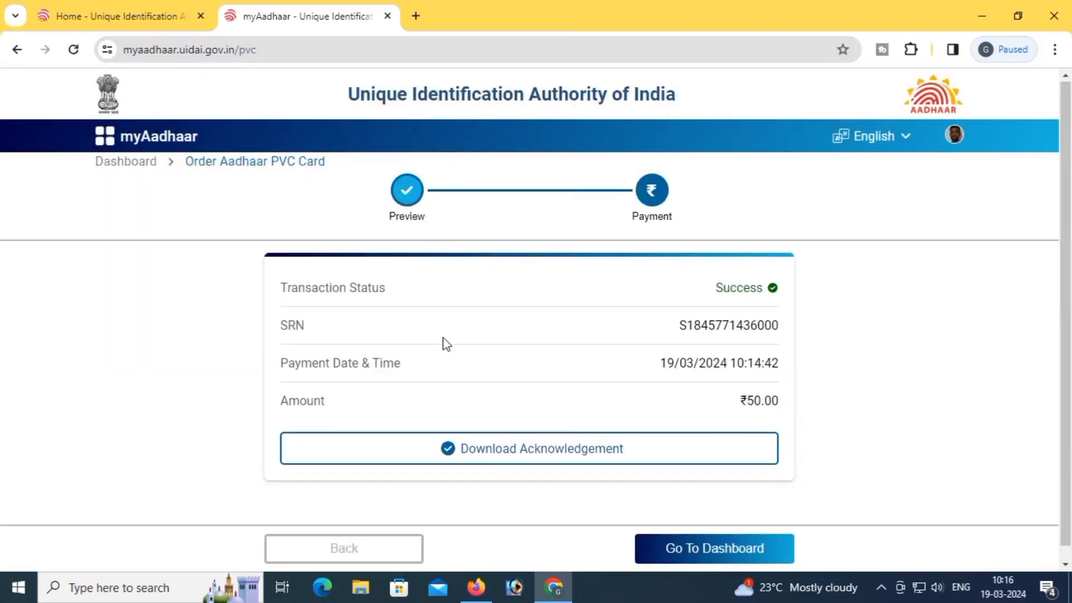
click(519, 451)
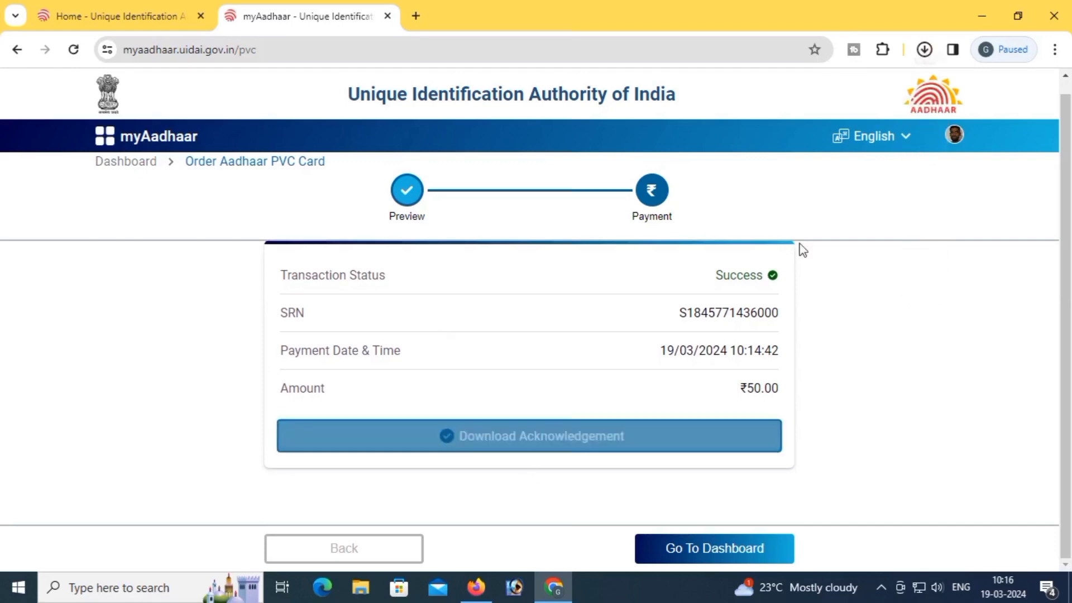
click(696, 548)
Expand the new and older Order Aadhaar PVC Card rows under Requests to check statuses
scroll(486, 445, down, 8)
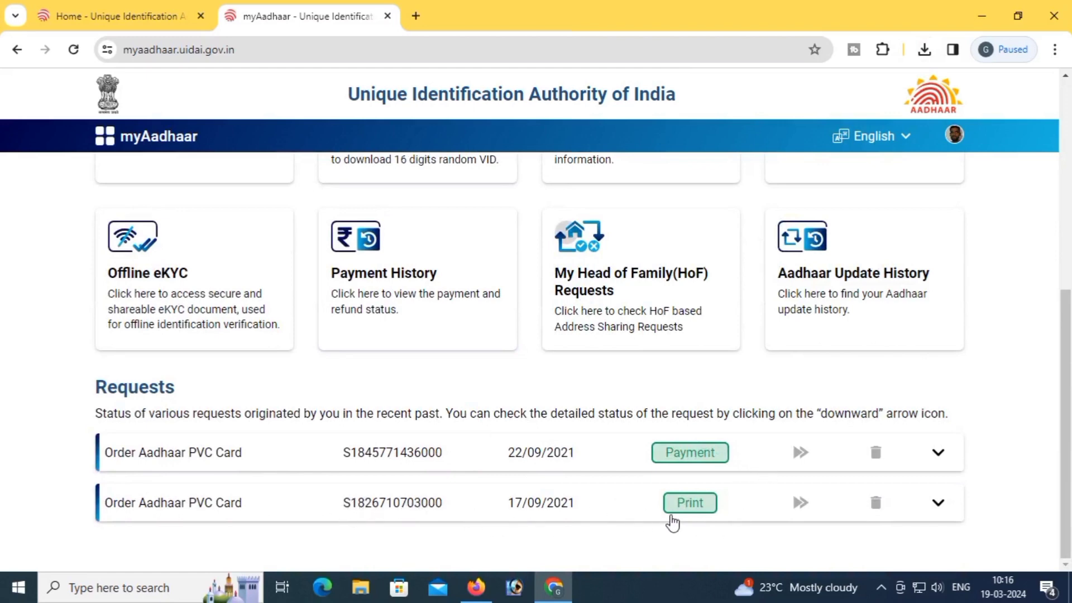
click(939, 459)
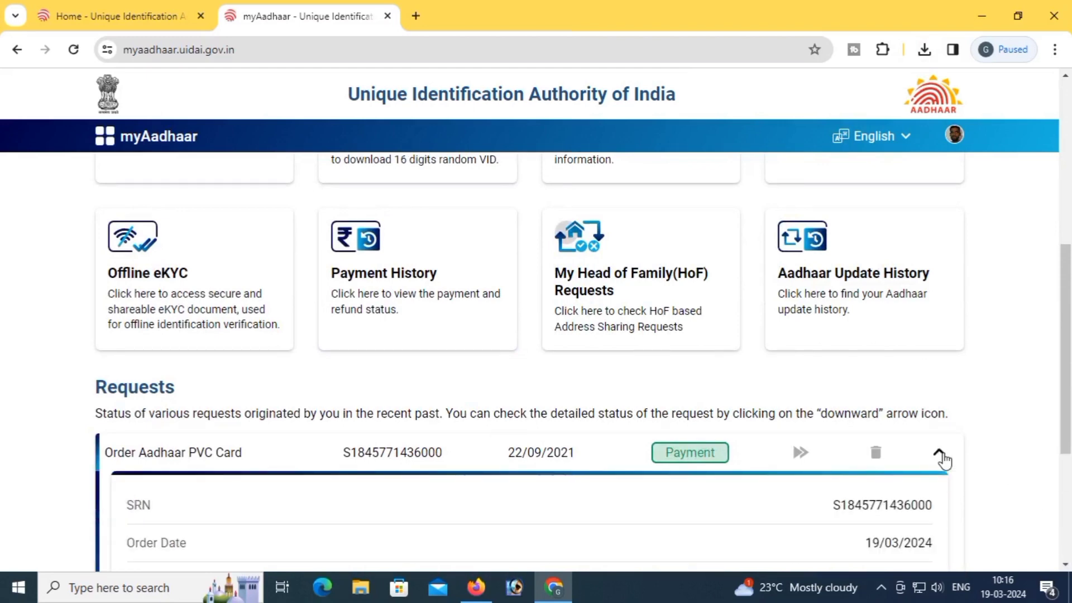
scroll(739, 476, down, 5)
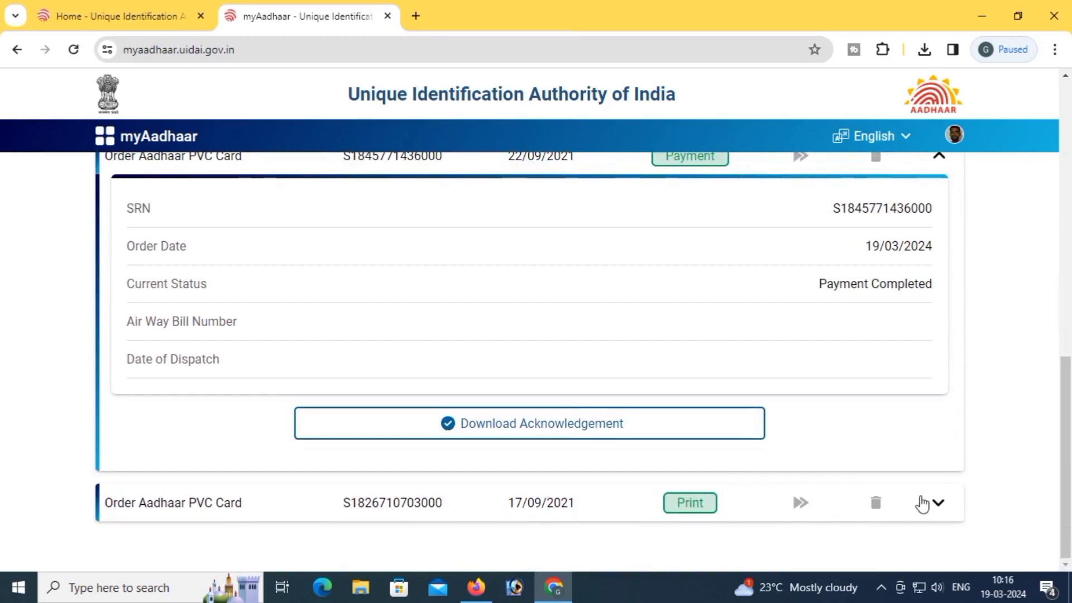
click(939, 504)
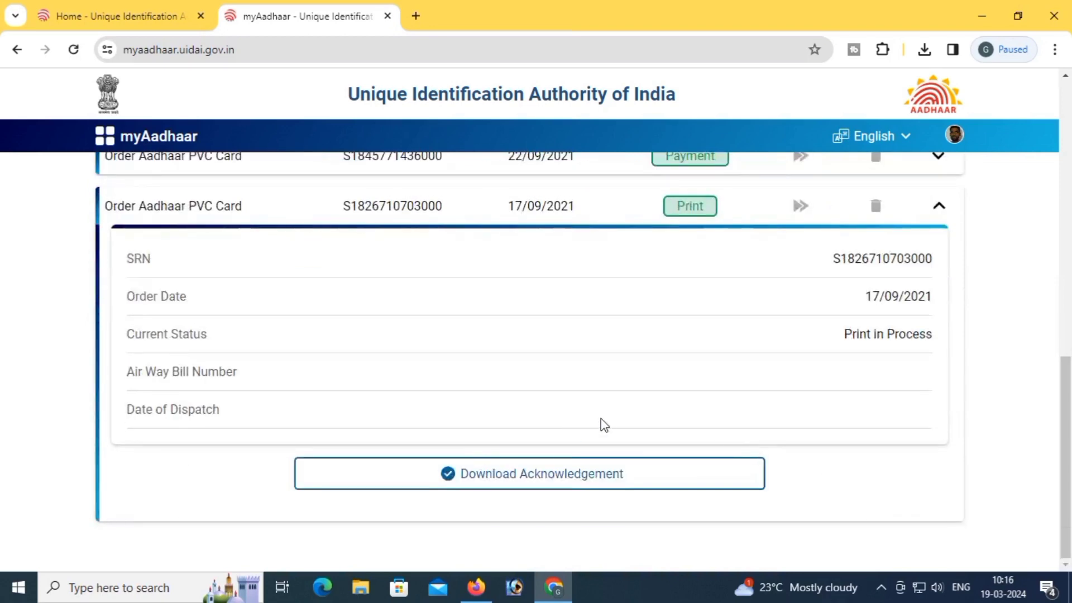
scroll(602, 424, up, 3)
scroll(603, 424, up, 3)
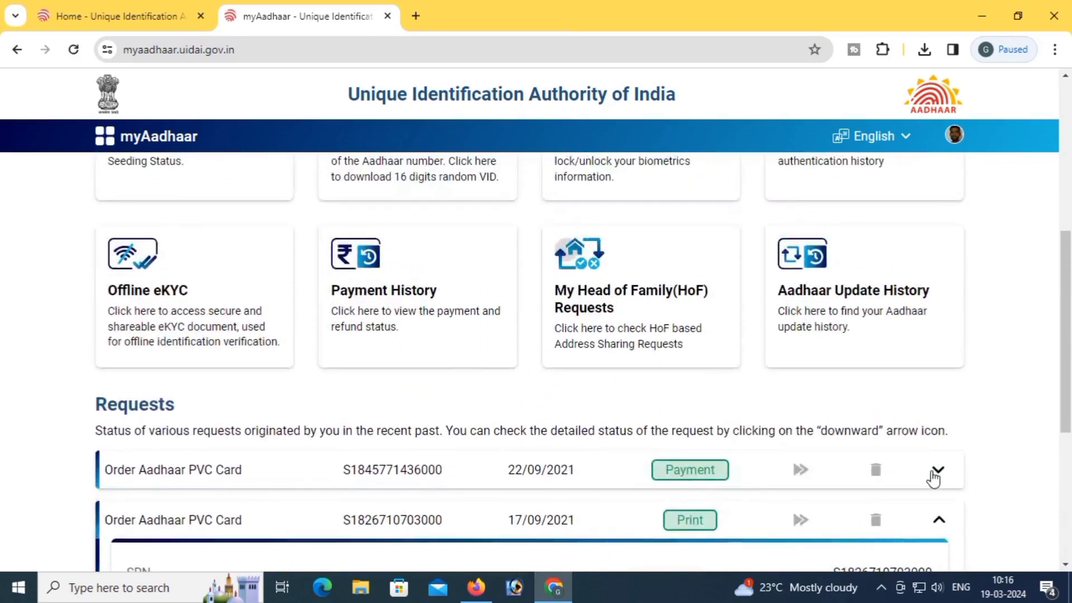
scroll(743, 423, up, 1)
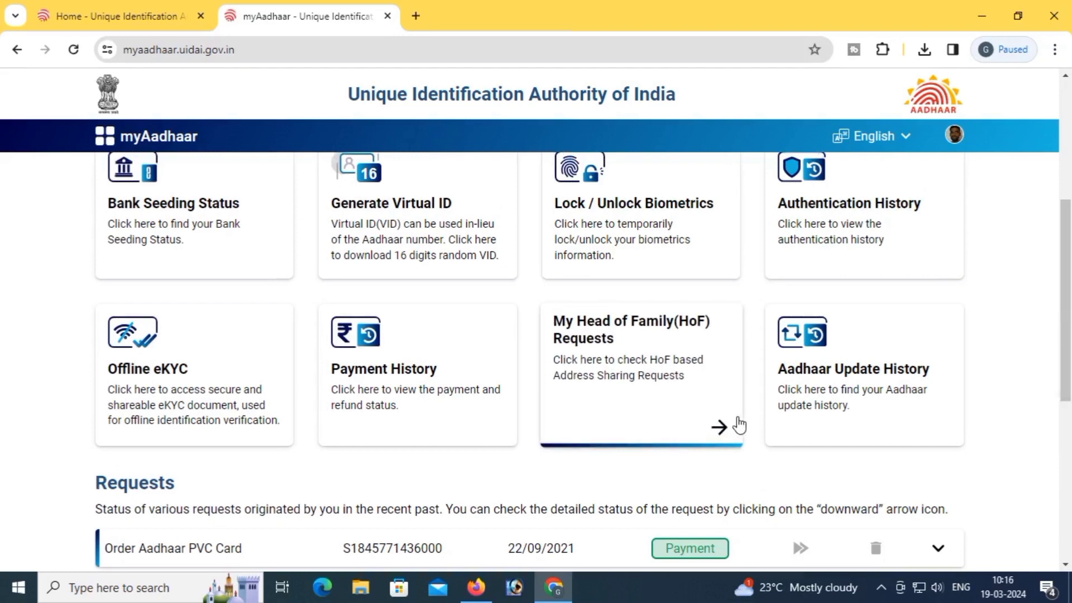